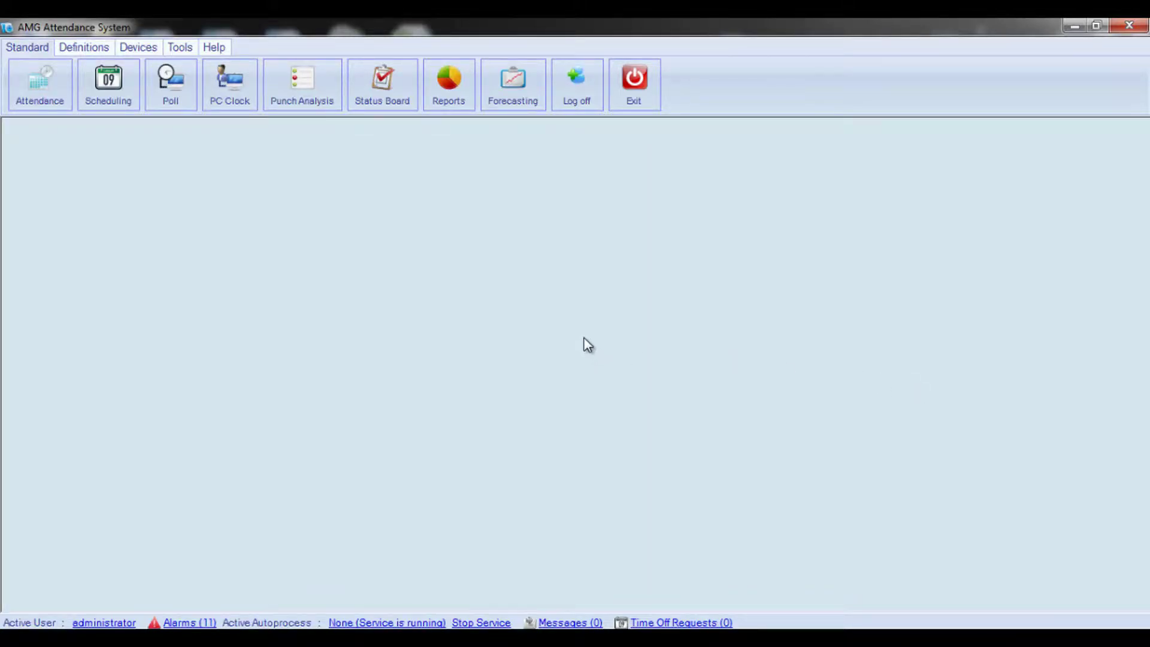
Open the 00002 Overnight shift policy from Definitions > Pay Policies for editing
click(85, 48)
click(175, 106)
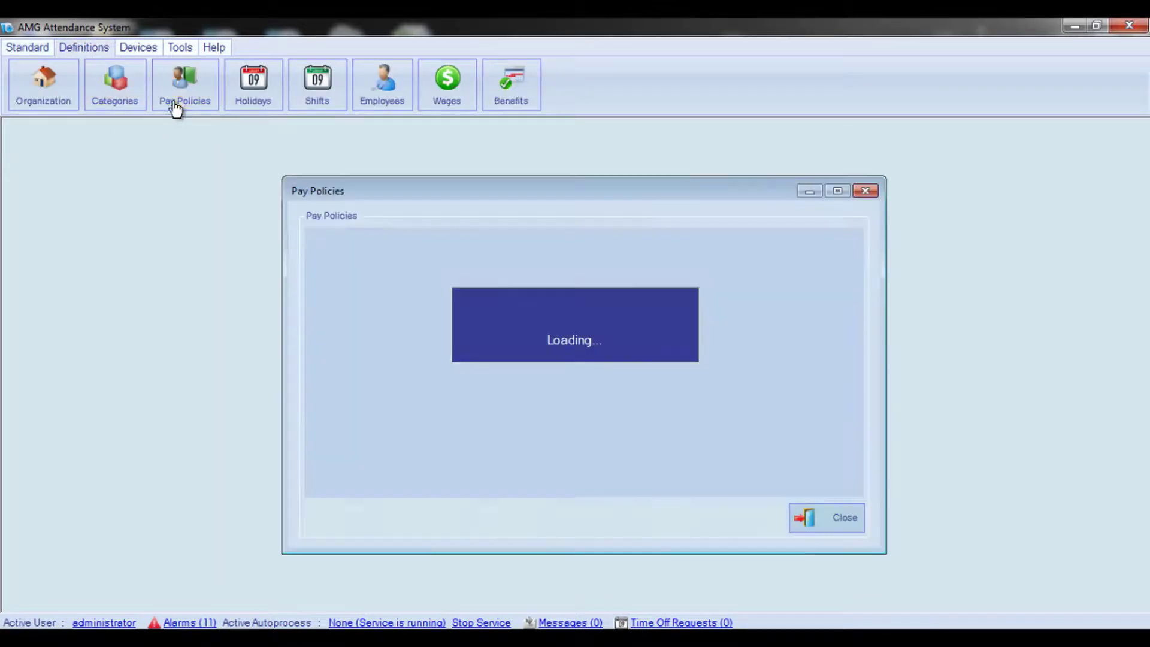
click(502, 286)
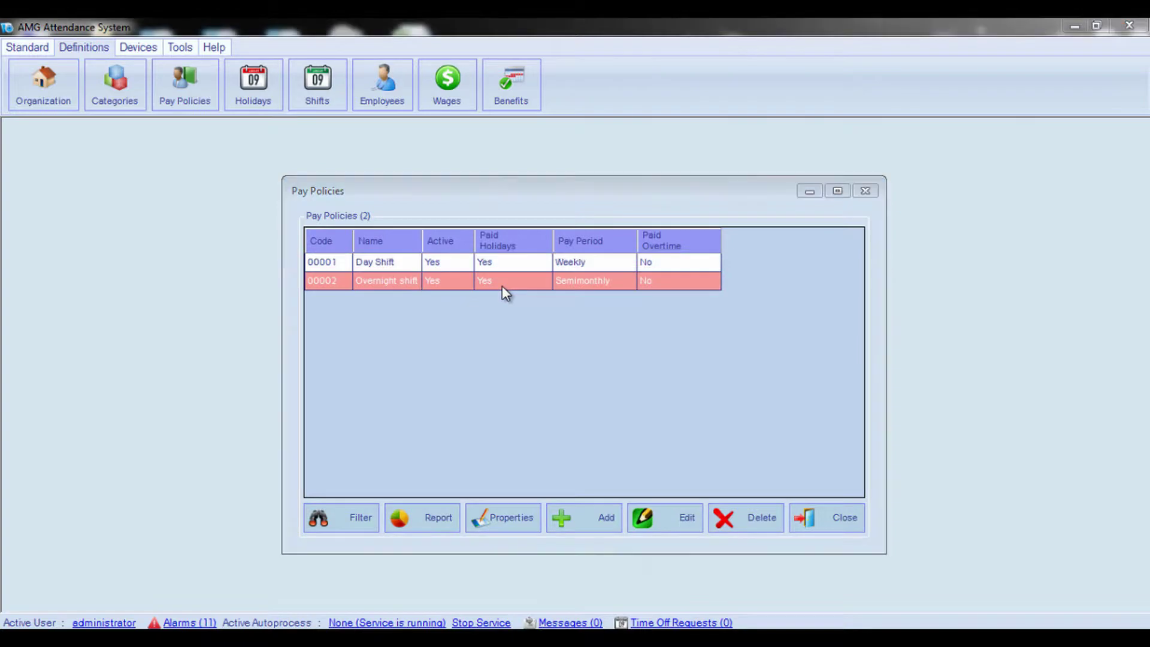
double_click(503, 287)
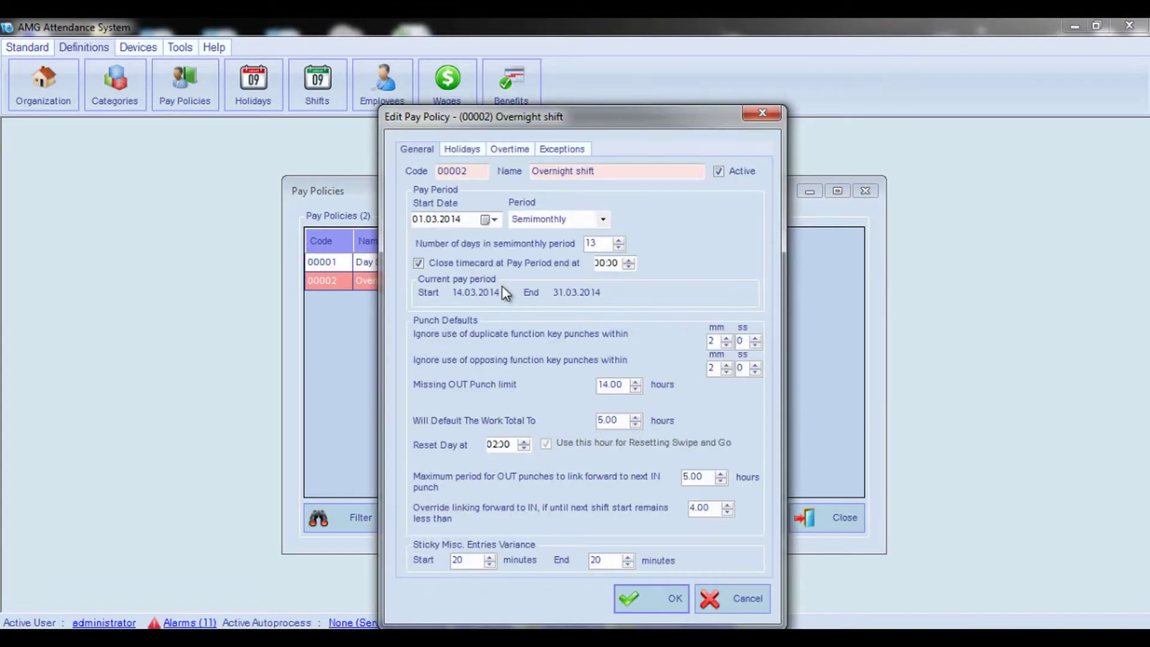
click(521, 152)
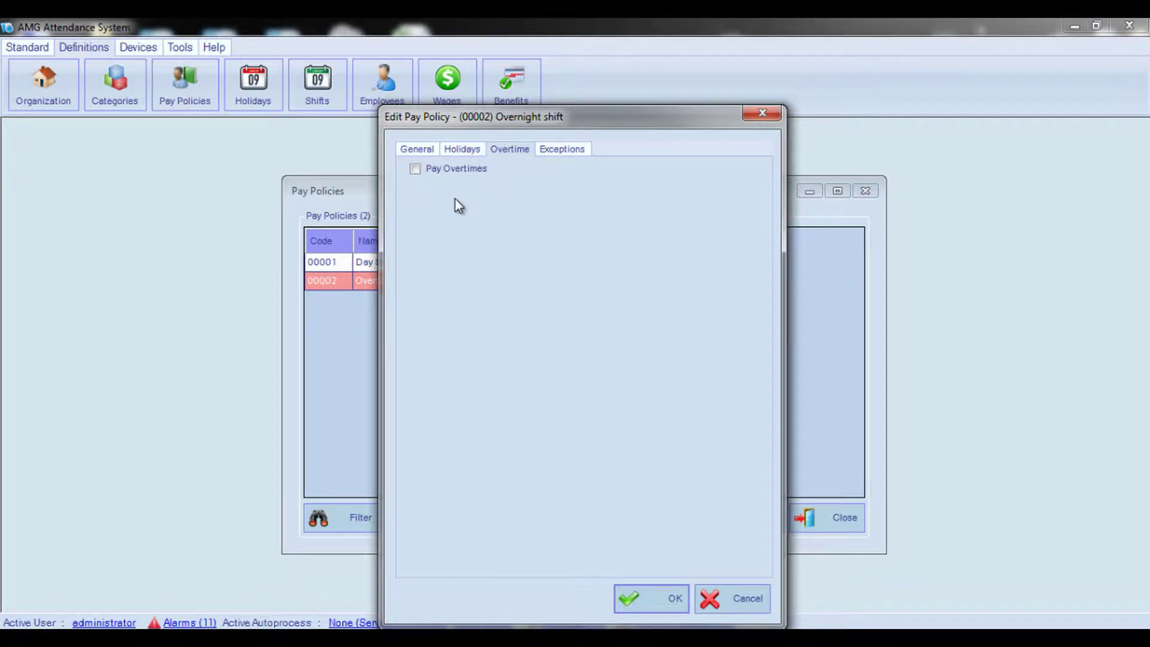
Tick Pay Overtimes on the Overtime tab so the OT1–OT3 multiplier fields become available
click(415, 170)
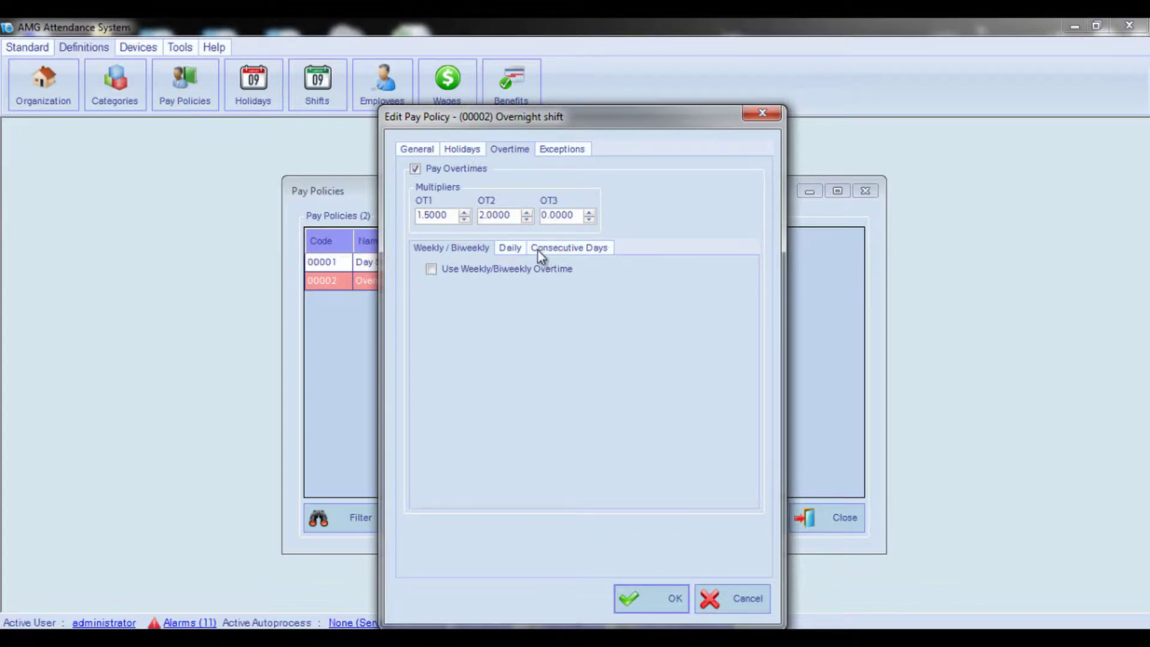
click(425, 214)
Edit the OT2 and OT3 multipliers so OT3 reads 3.0000, then review the Daily and Consecutive Days sub-tabs
click(493, 216)
drag(548, 214, 542, 214)
click(510, 248)
click(562, 249)
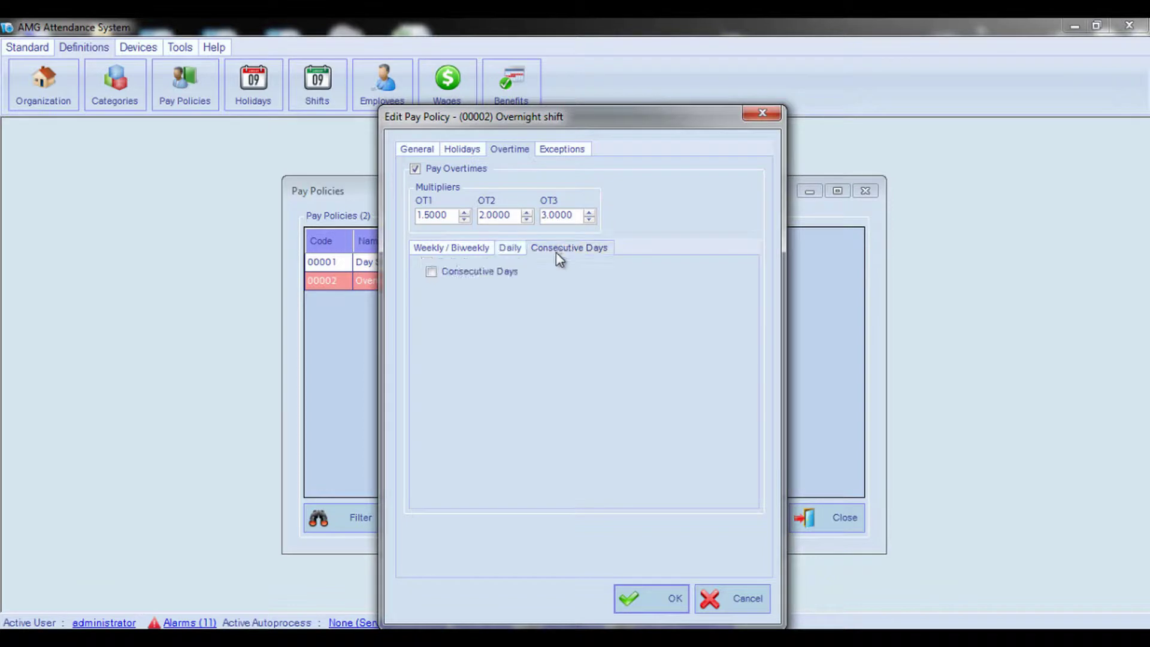
click(436, 252)
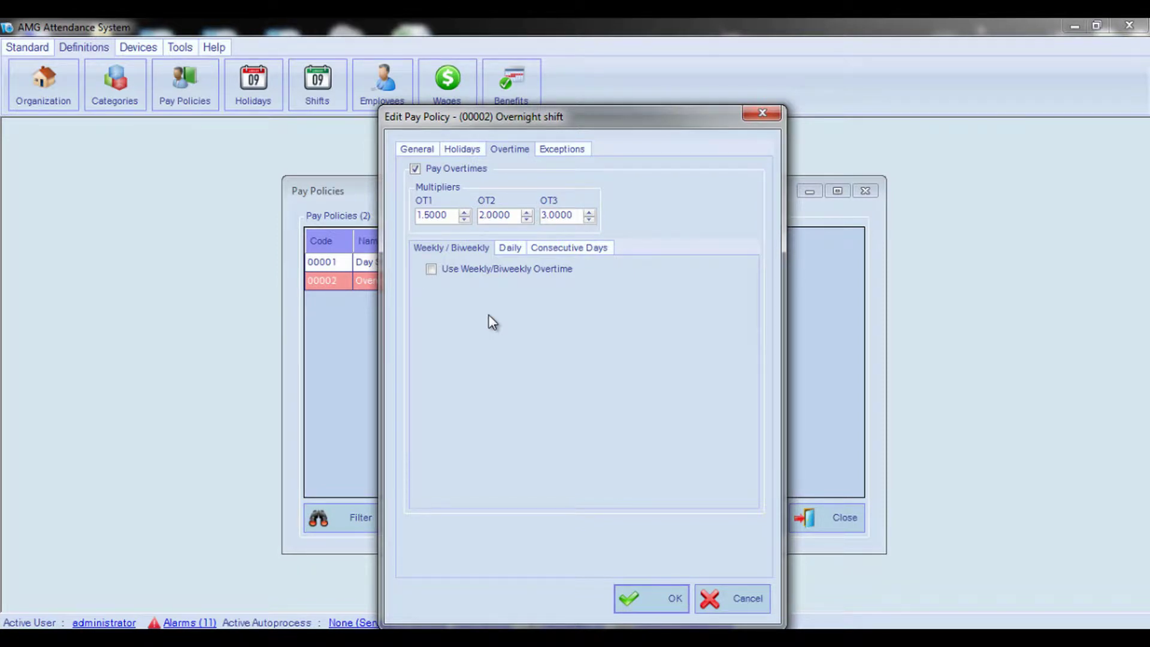
click(431, 269)
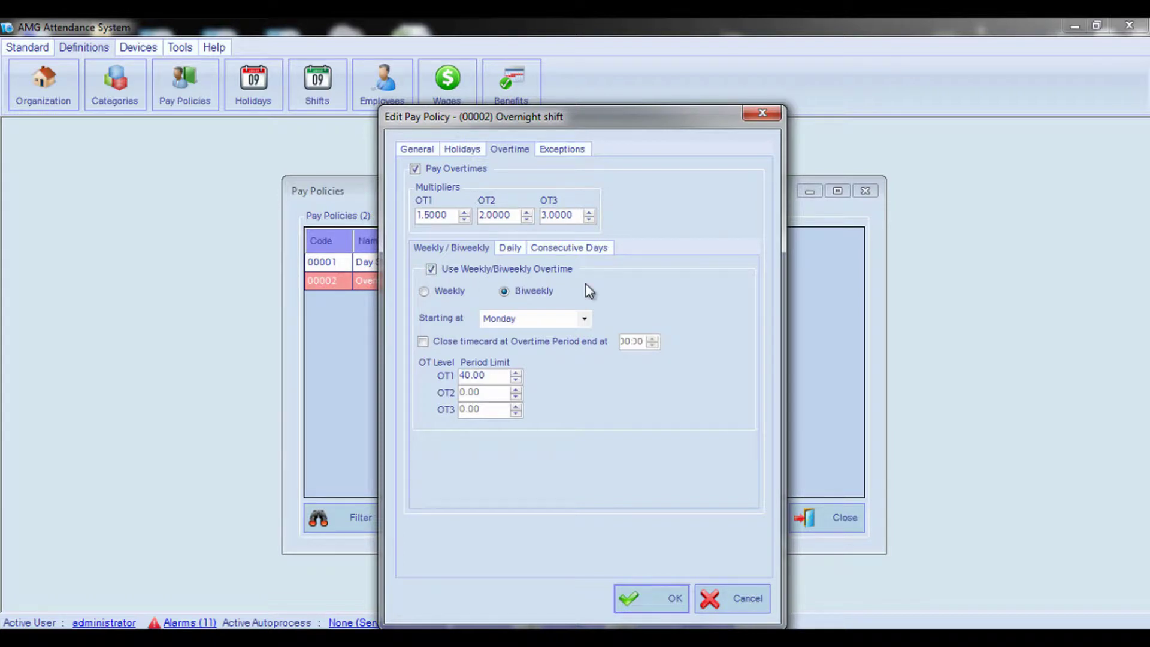
Switch weekly/biweekly overtime to Biweekly periods, leaving the start day at Monday
click(450, 292)
click(514, 290)
click(585, 319)
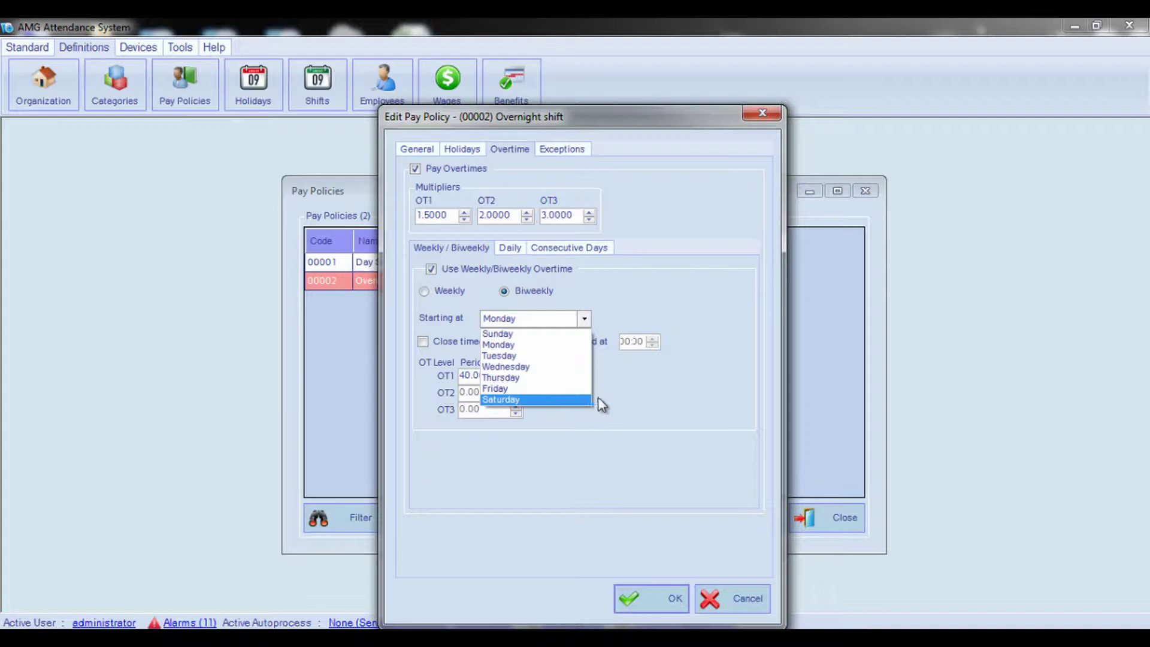
click(623, 389)
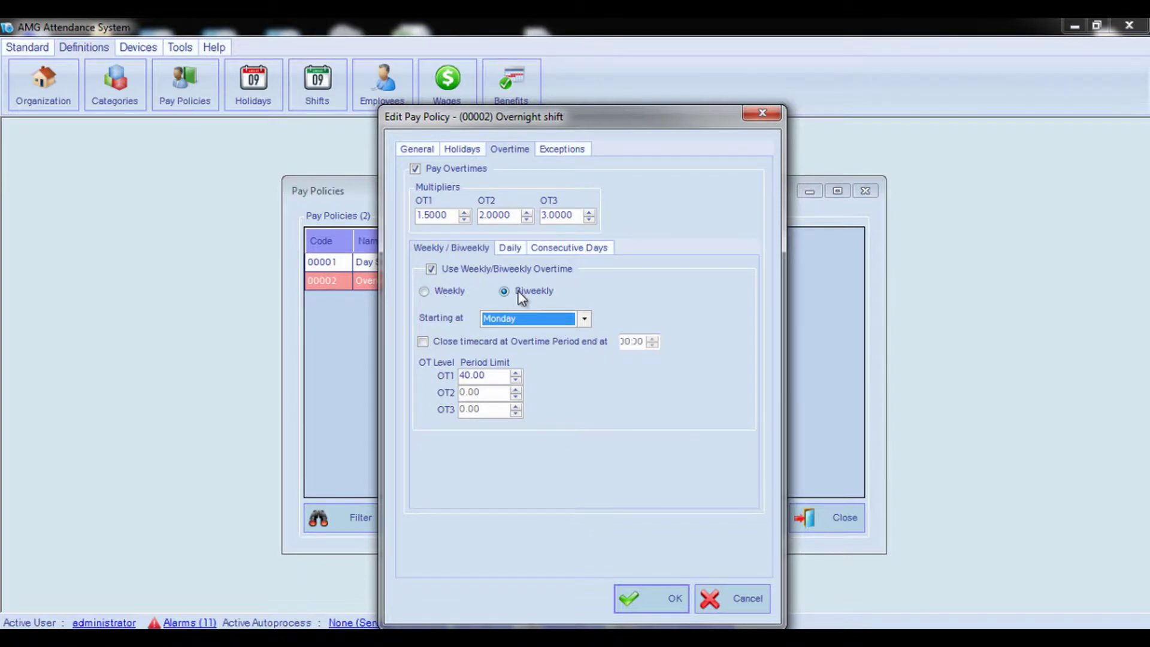
click(420, 150)
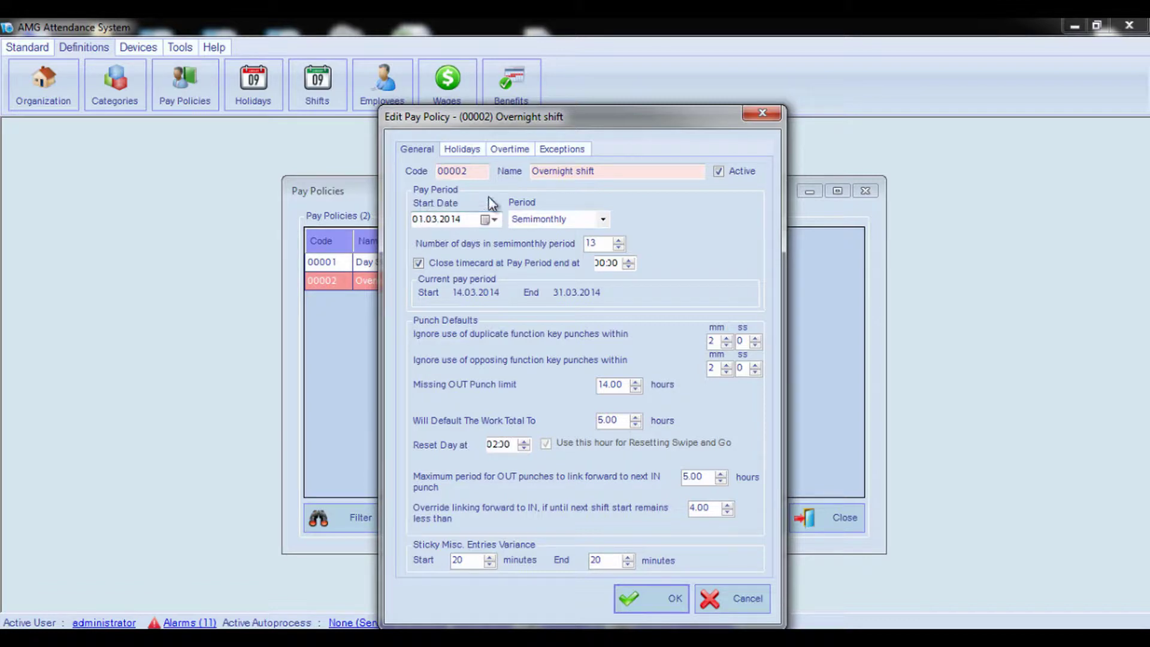
Pick a new pay period start date and make biweekly overtime periods start on Sunday
click(493, 221)
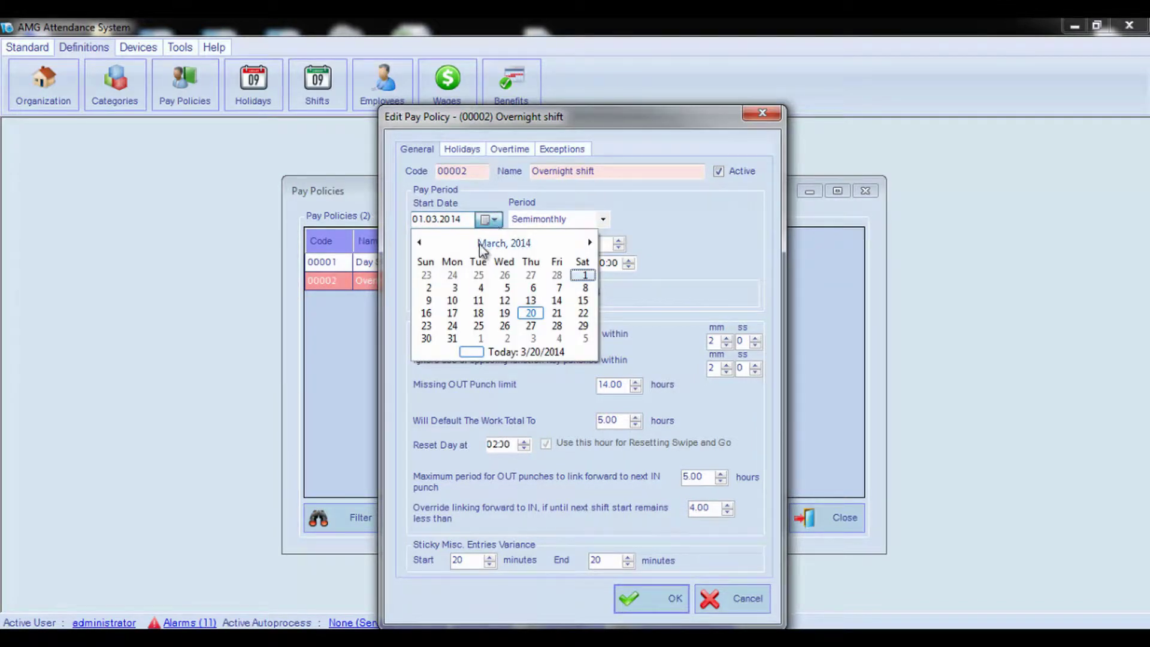
click(428, 275)
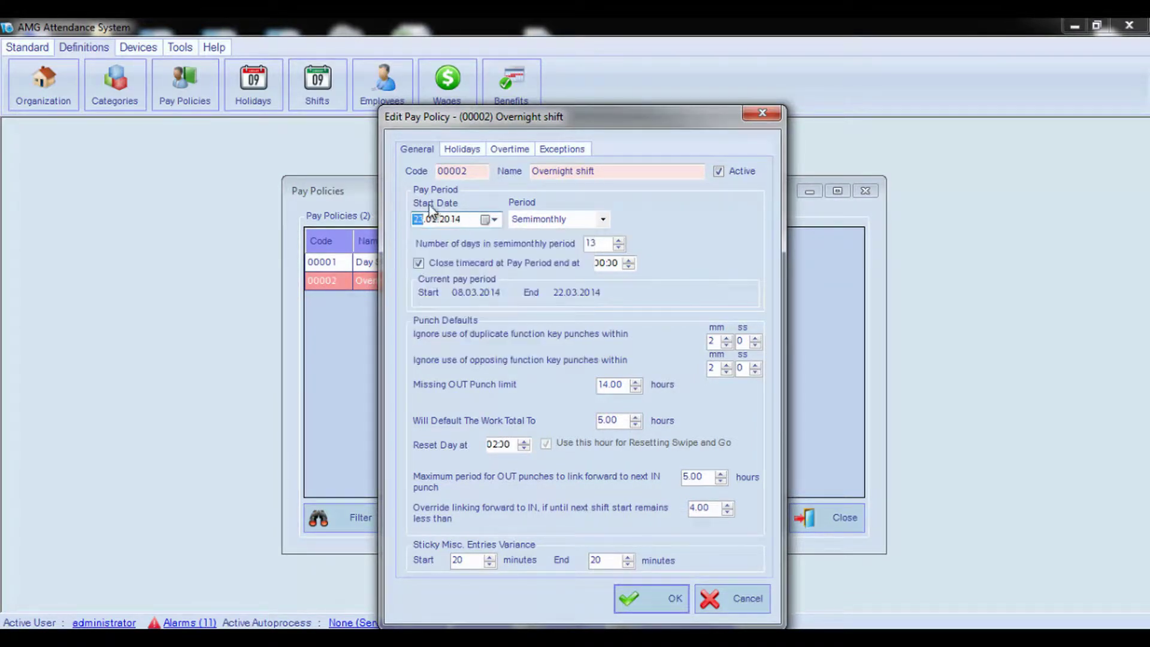
click(505, 147)
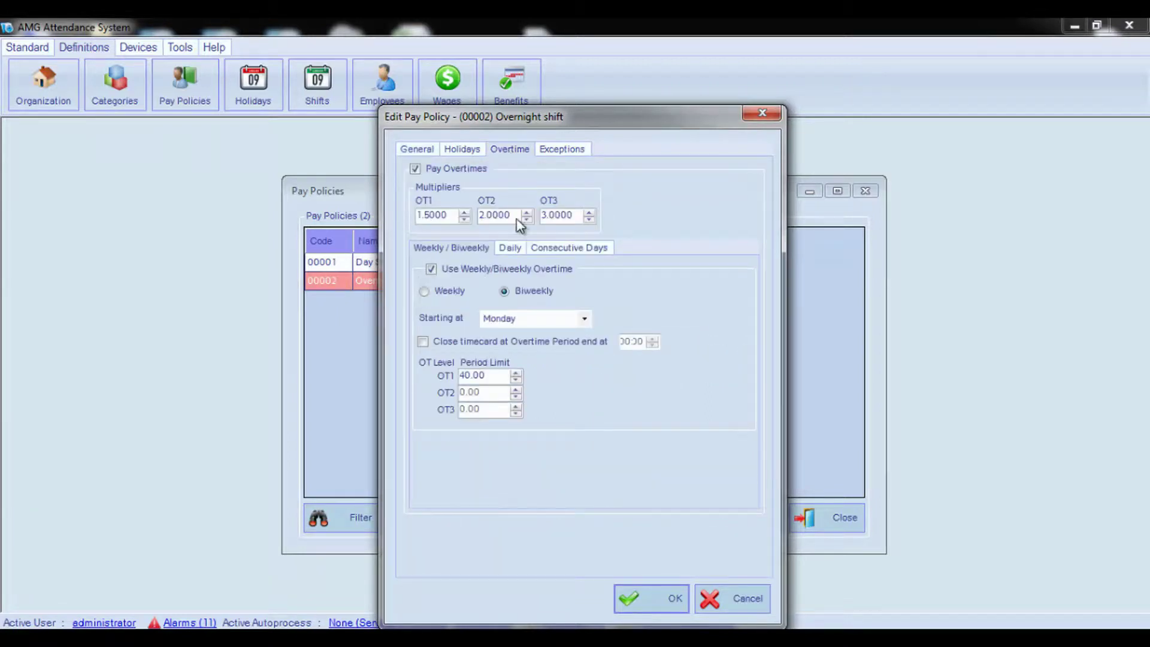
click(583, 318)
click(544, 335)
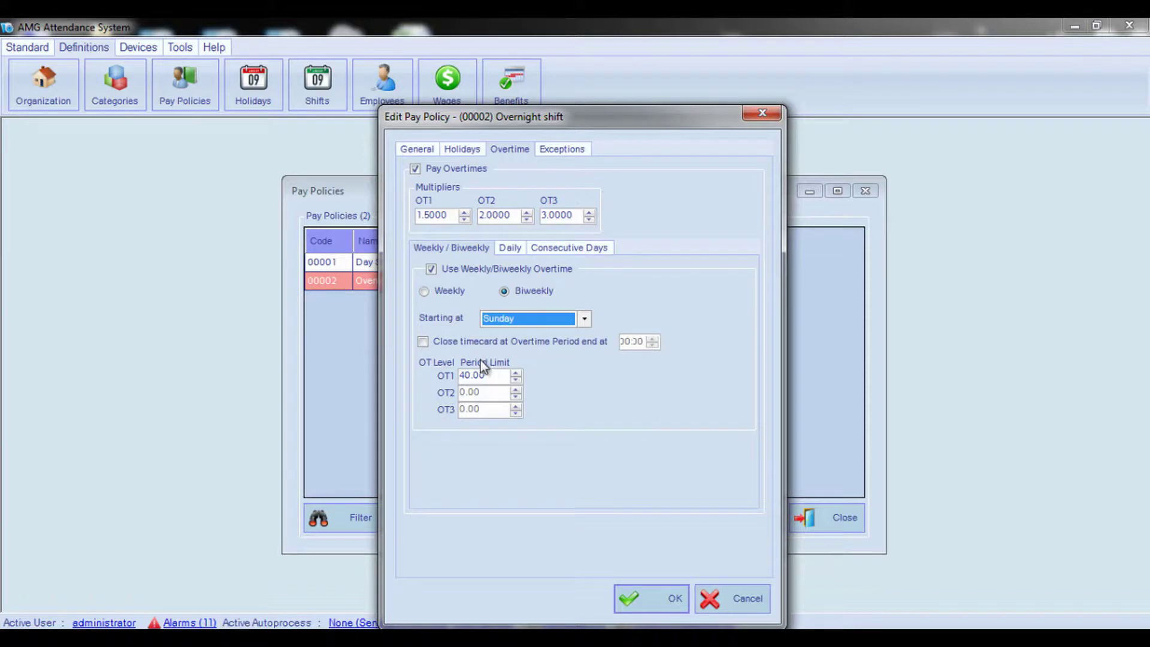
click(422, 343)
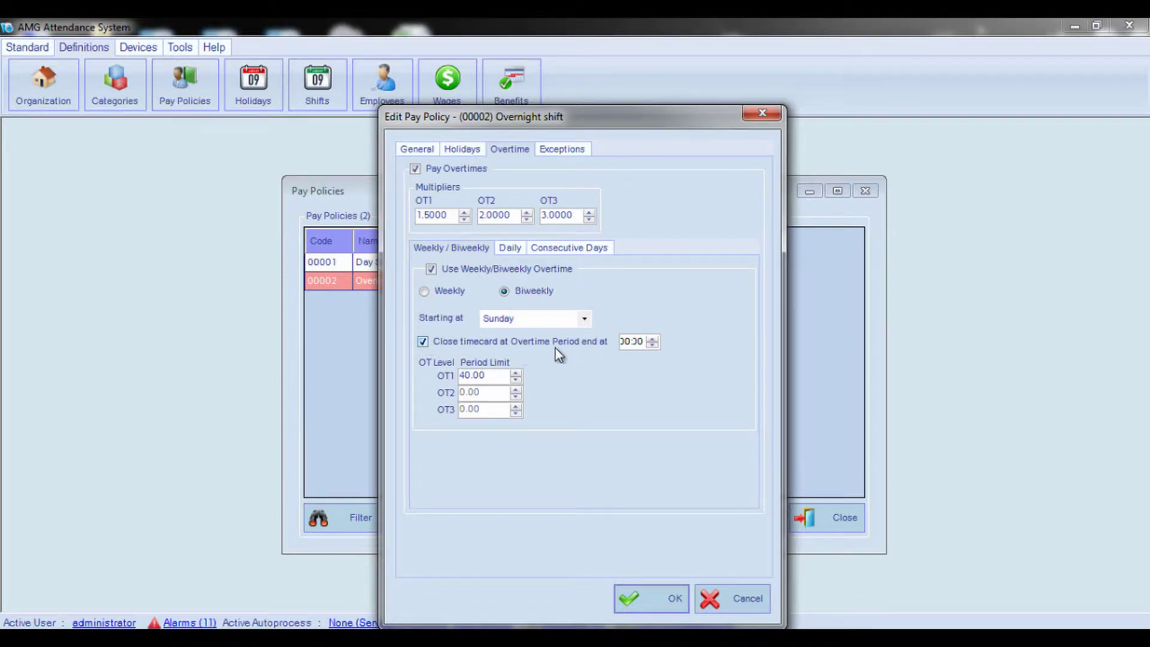
Keep the timecard close time at 00:00 and set the OT2 period limit to 60 beside OT1's 40
click(625, 343)
drag(459, 376, 466, 376)
double_click(467, 390)
text(60)
click(510, 248)
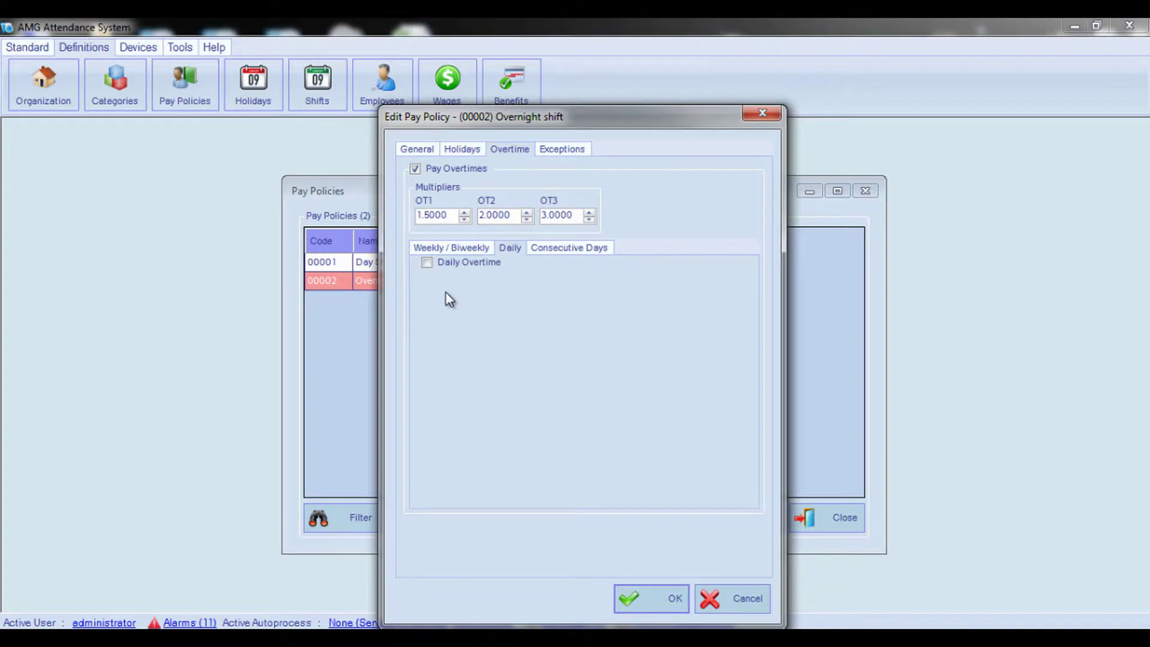
Enable daily overtime, keeping Monday's starting OT level at REG
click(427, 262)
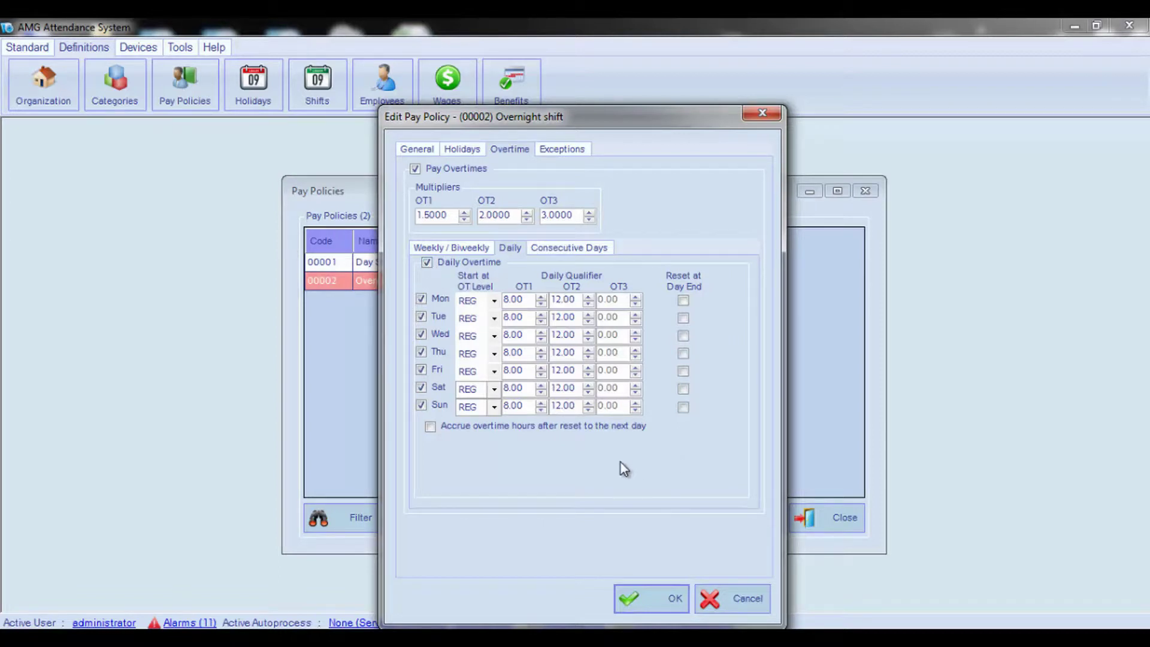
click(495, 301)
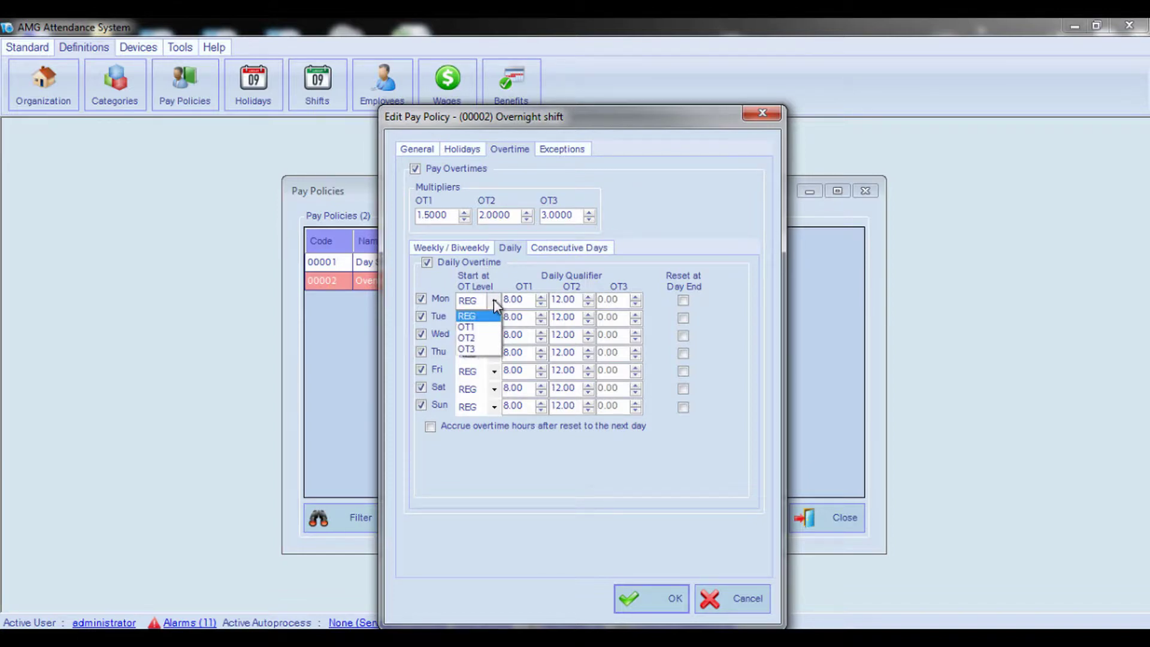
click(493, 300)
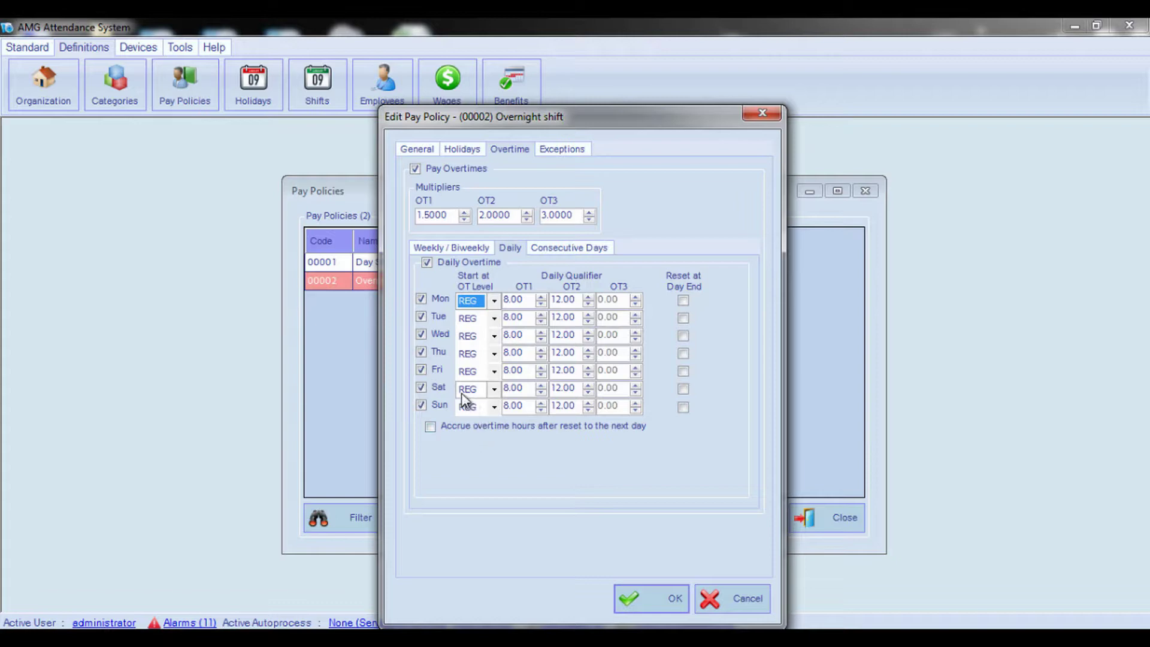
Start Saturday and Sunday daily overtime at OT1, checking Monday's 8.00 and 12.00 thresholds
click(497, 390)
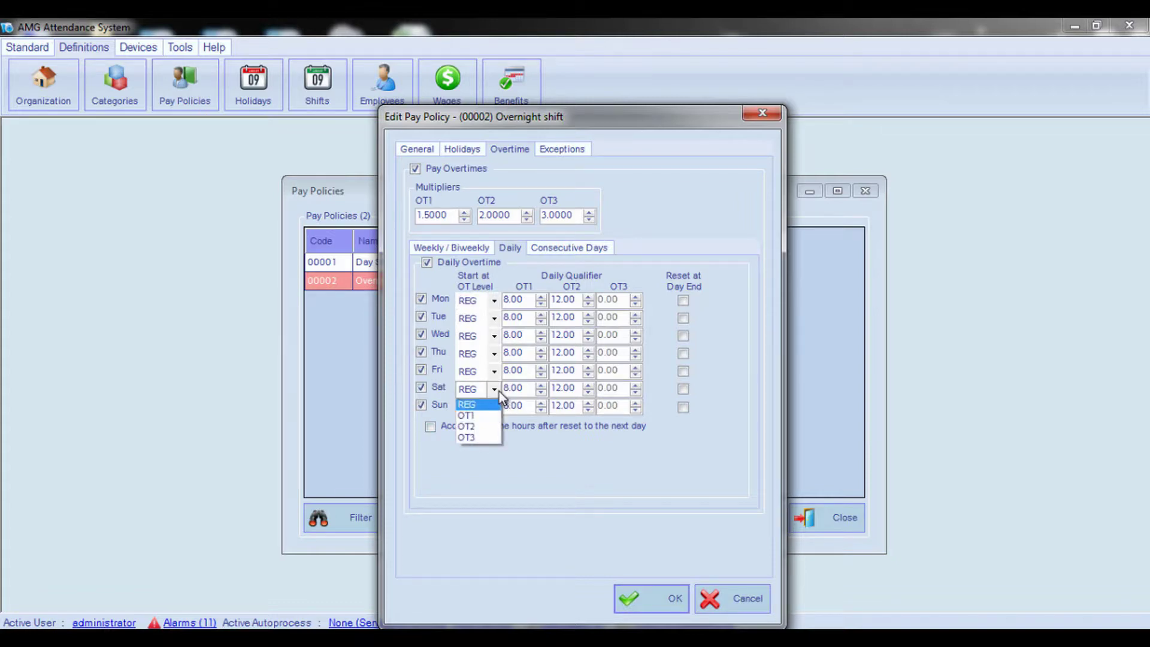
click(466, 416)
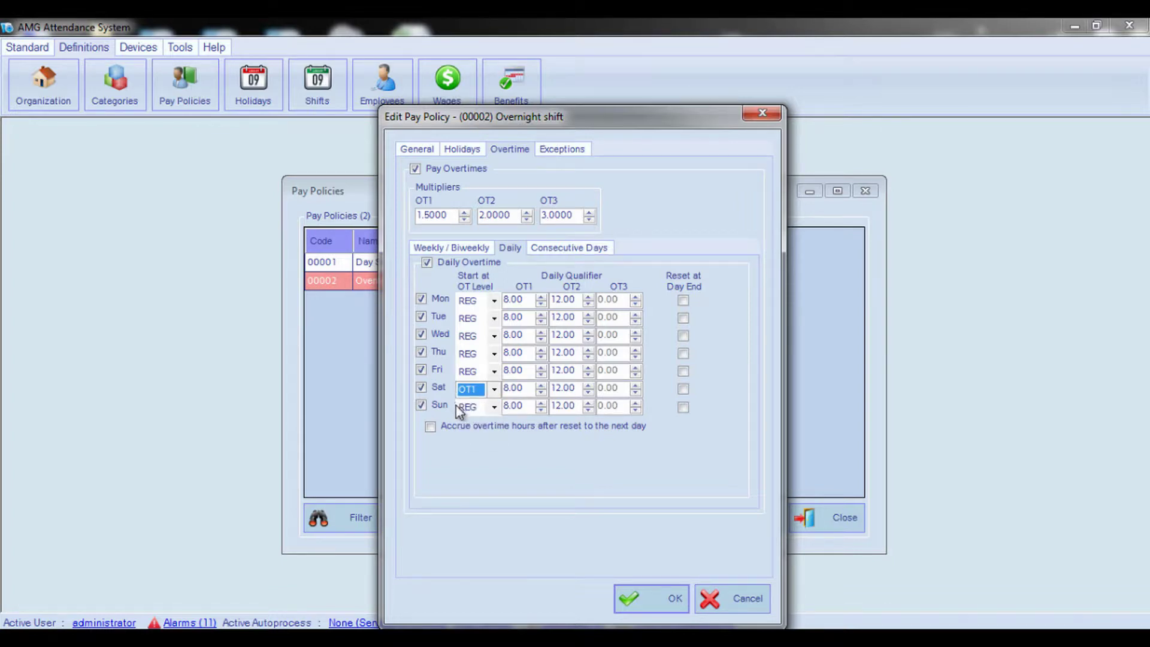
click(497, 408)
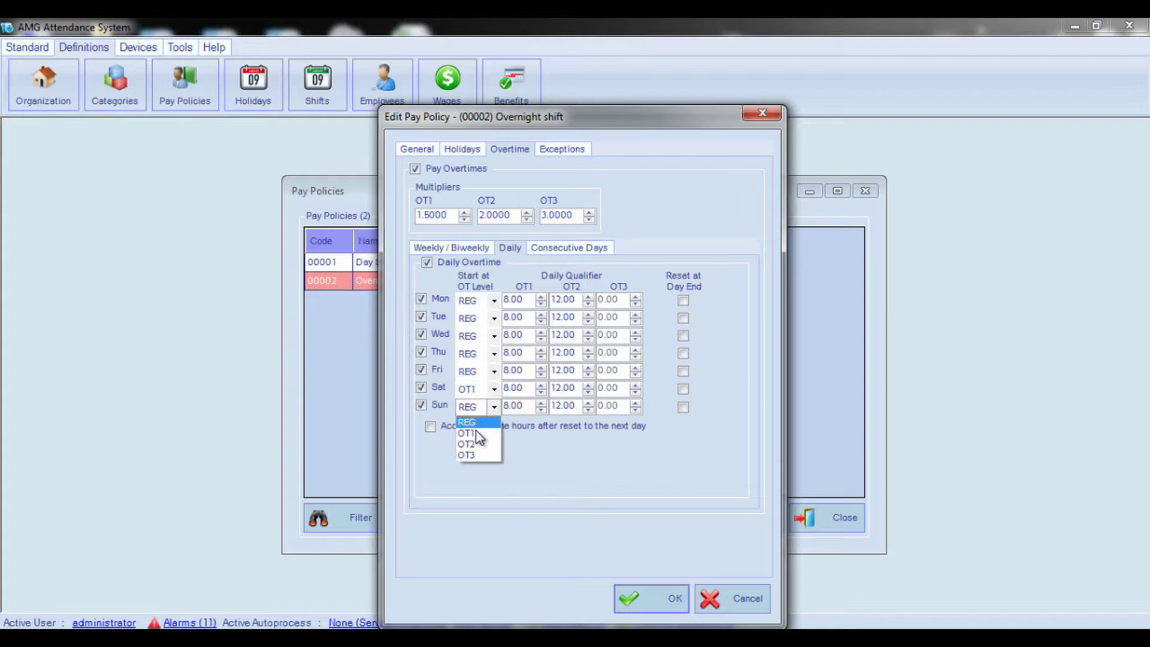
click(479, 435)
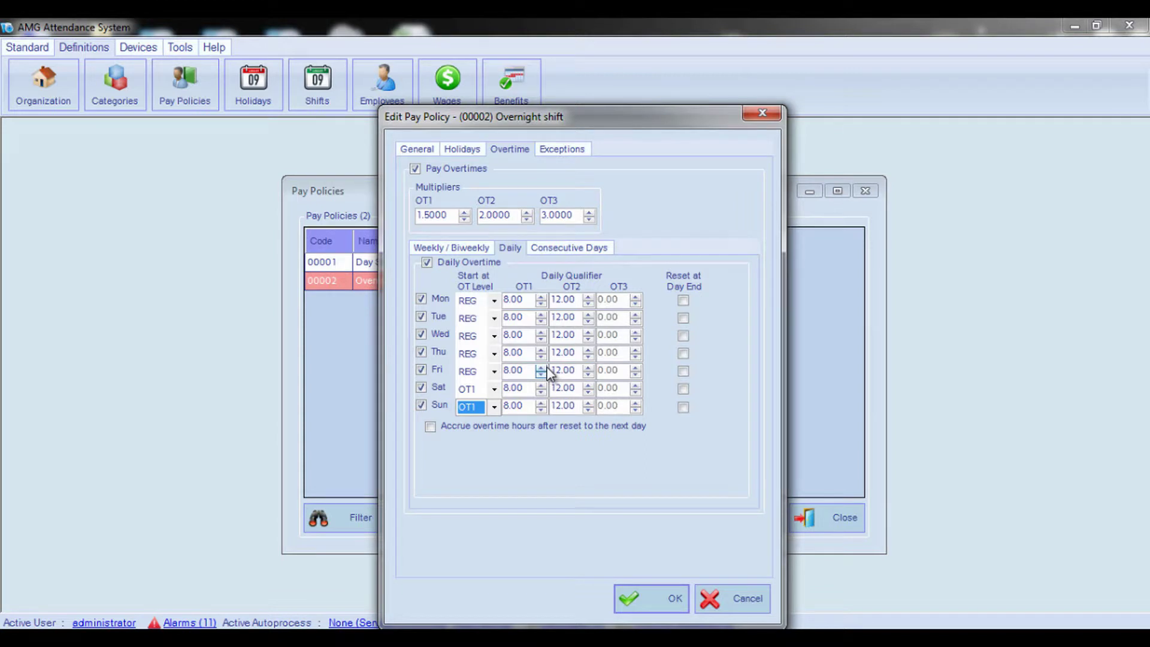
click(525, 299)
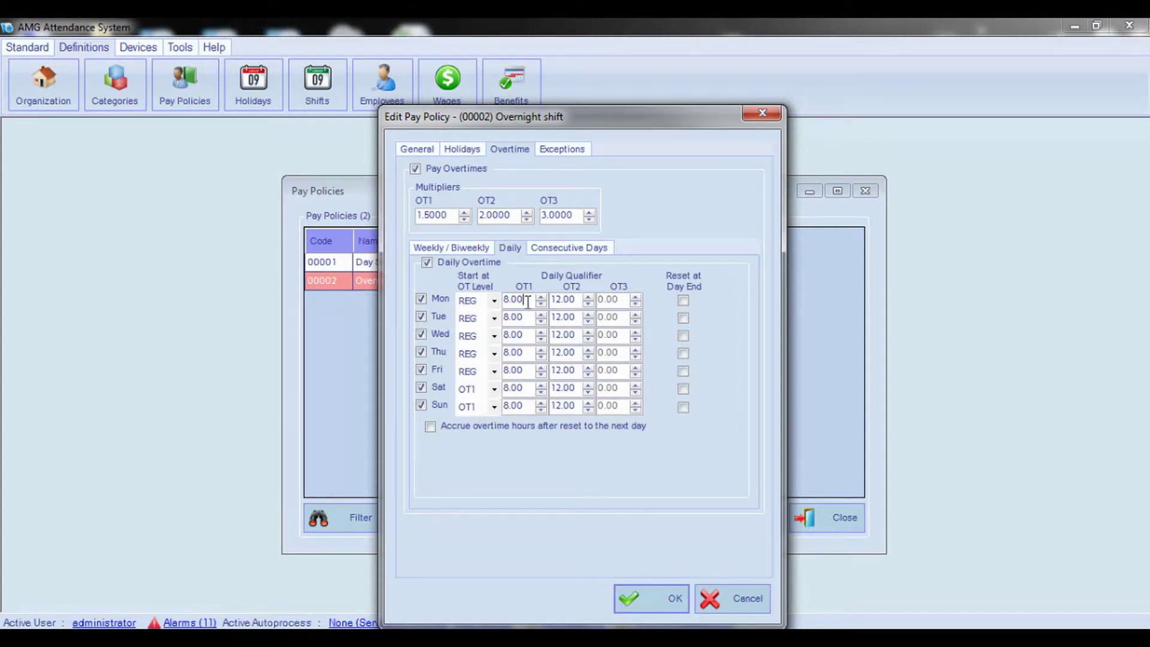
click(568, 299)
Reset daily overtime at day end for Mon–Wed and change the Reset Day at hour from 02 to 0
click(683, 301)
click(683, 318)
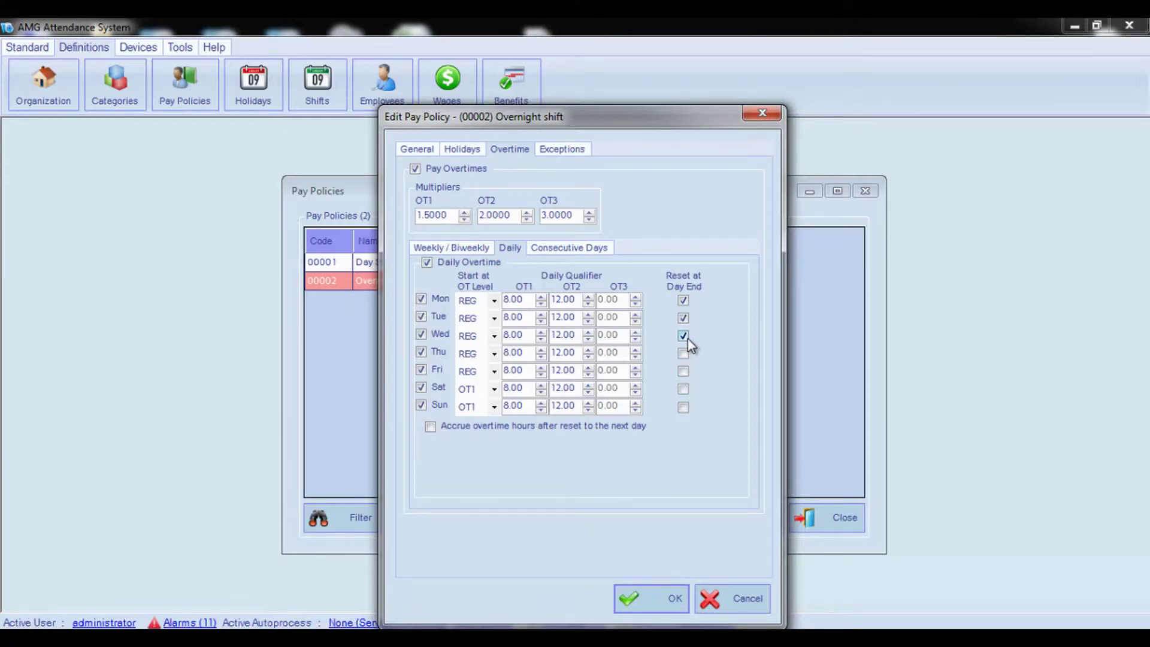
click(415, 148)
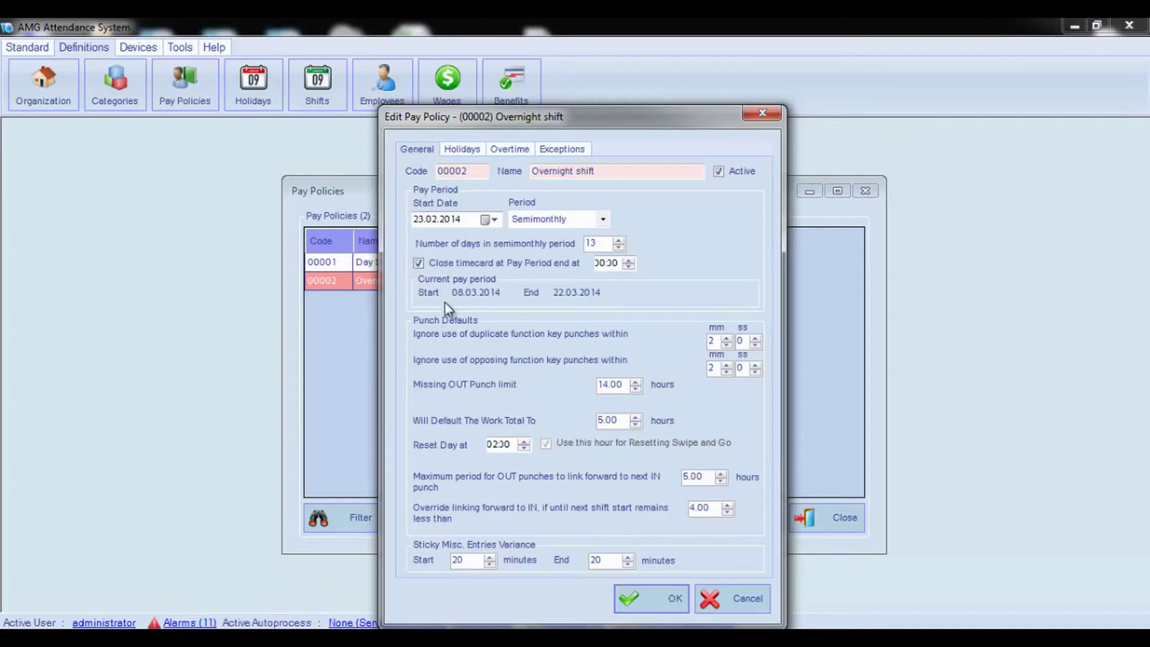
click(498, 443)
click(490, 444)
text(0)
click(497, 152)
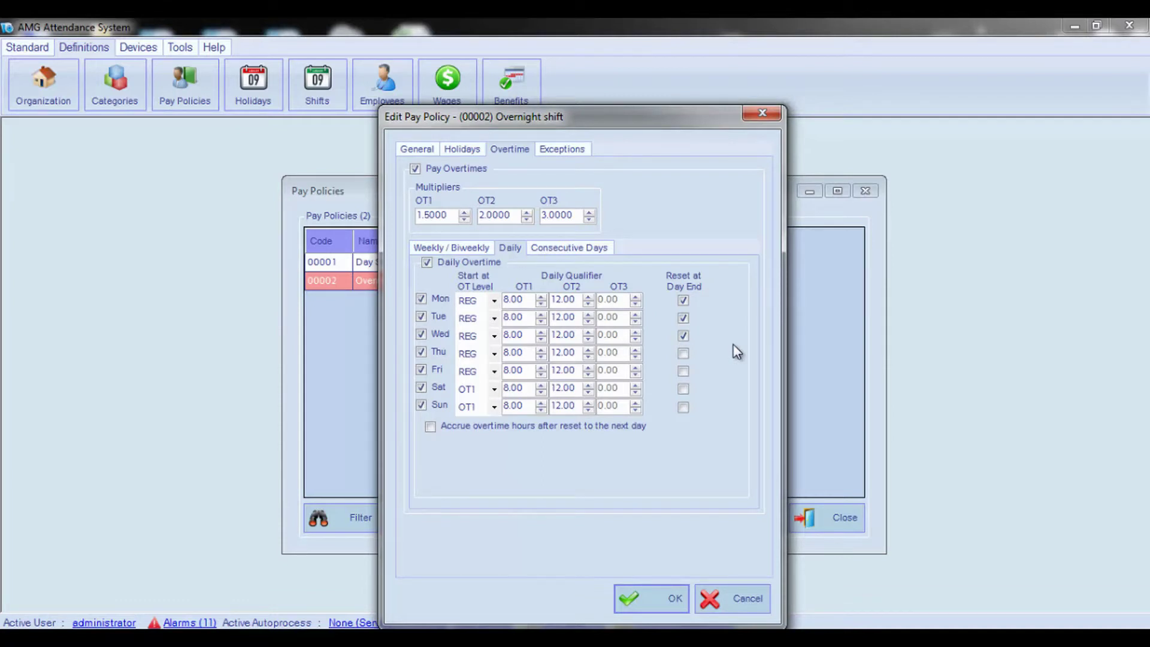
click(431, 427)
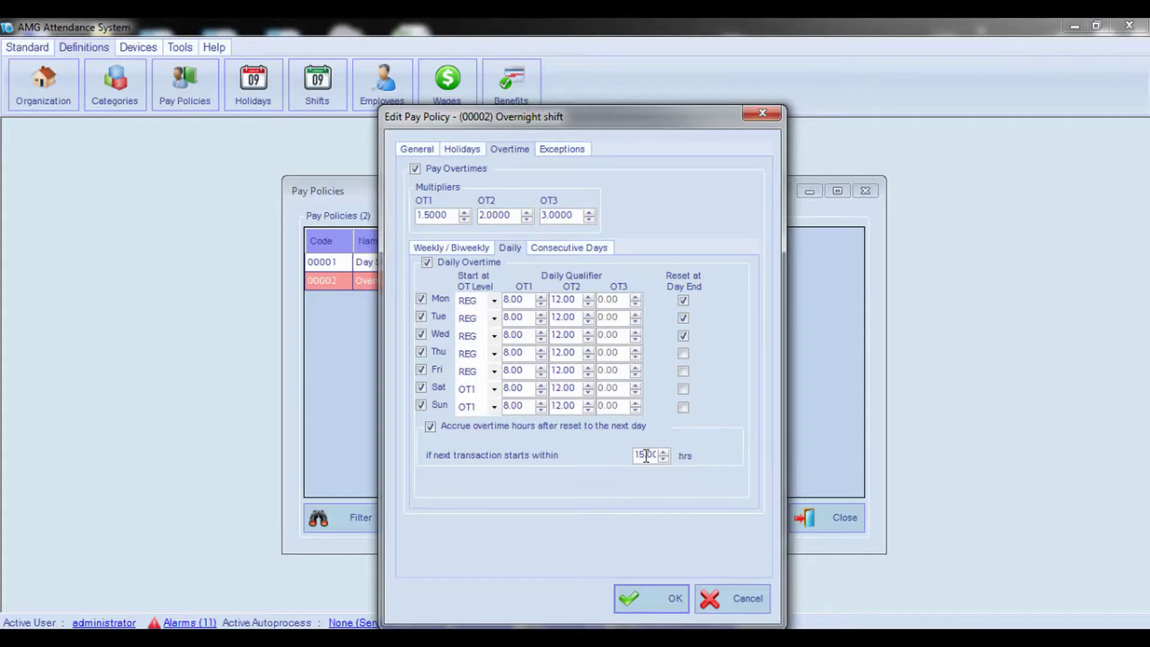
Change the next-transaction accrual window from 15 to 16 hours, keeping Monday's day-end reset
drag(645, 455, 618, 454)
text(16)
click(683, 300)
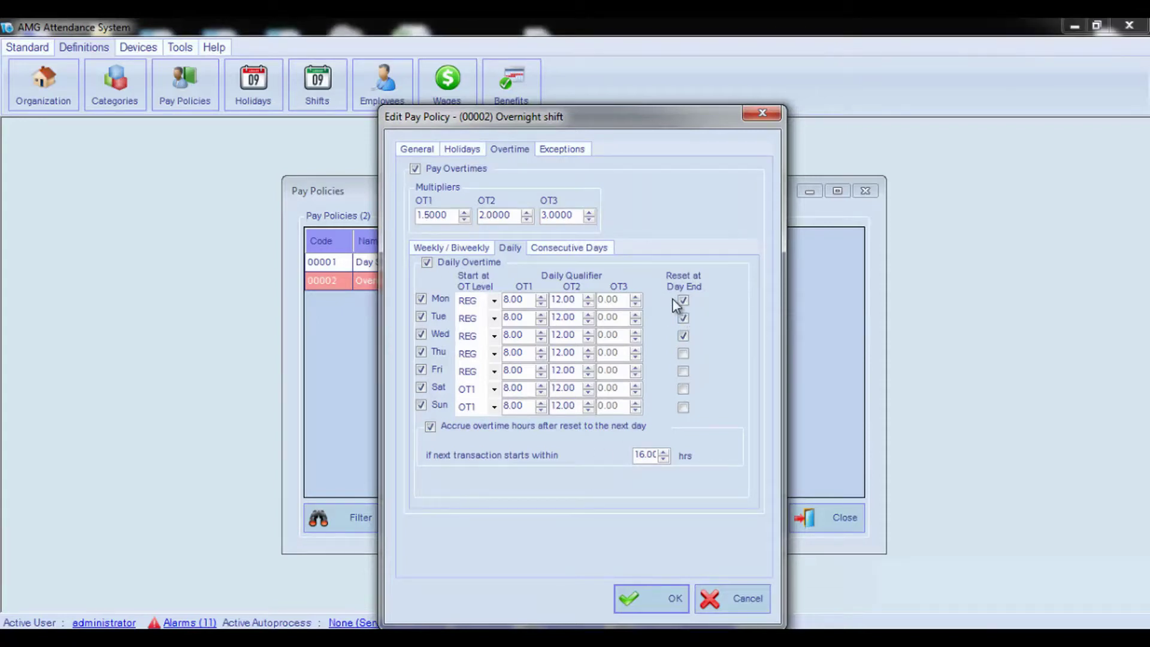
click(605, 251)
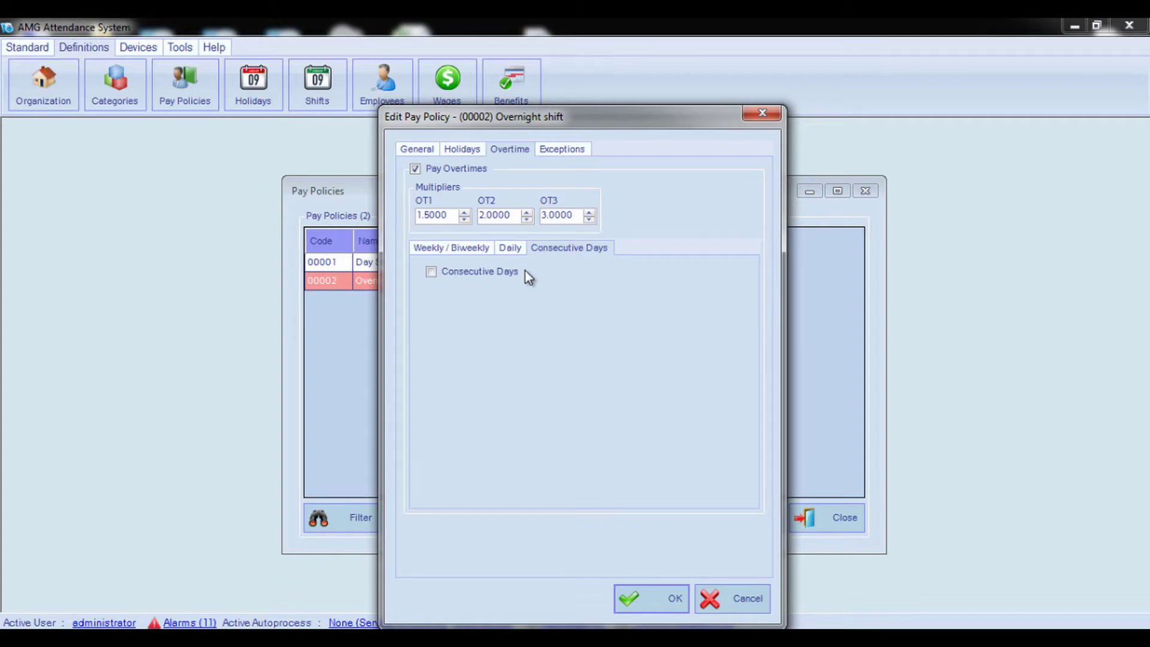
Enable consecutive-days overtime with a first rule of 6 days, 4.00 daily minimum hours, at OT1
click(432, 274)
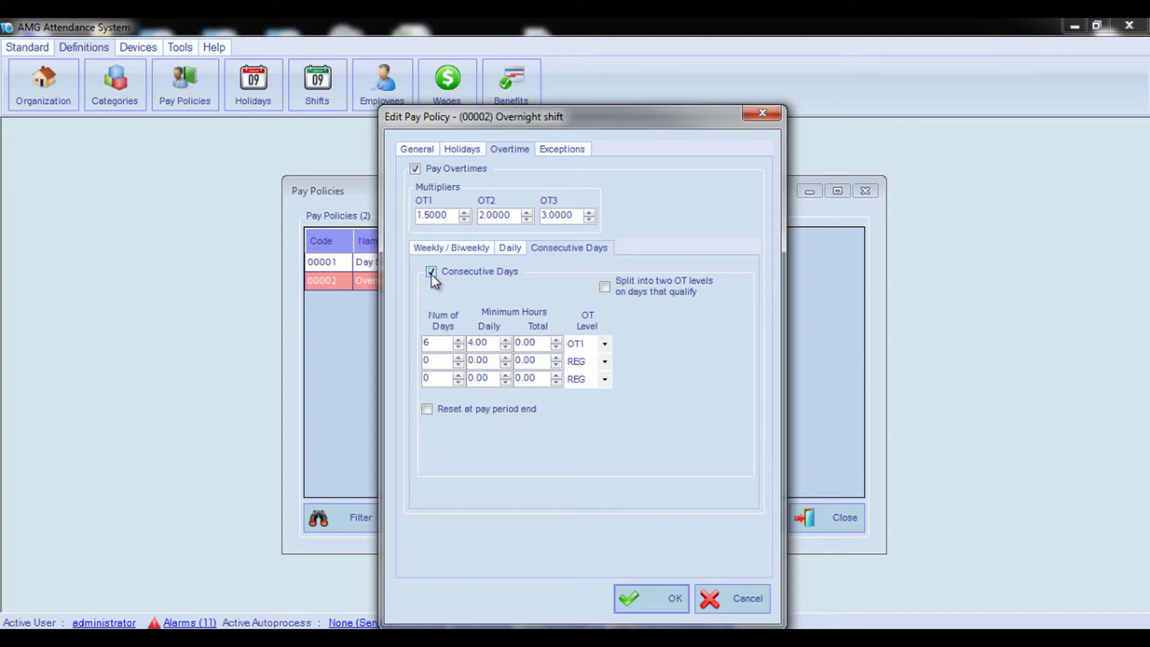
double_click(433, 343)
click(493, 340)
drag(488, 342, 469, 341)
drag(539, 342, 513, 345)
click(605, 344)
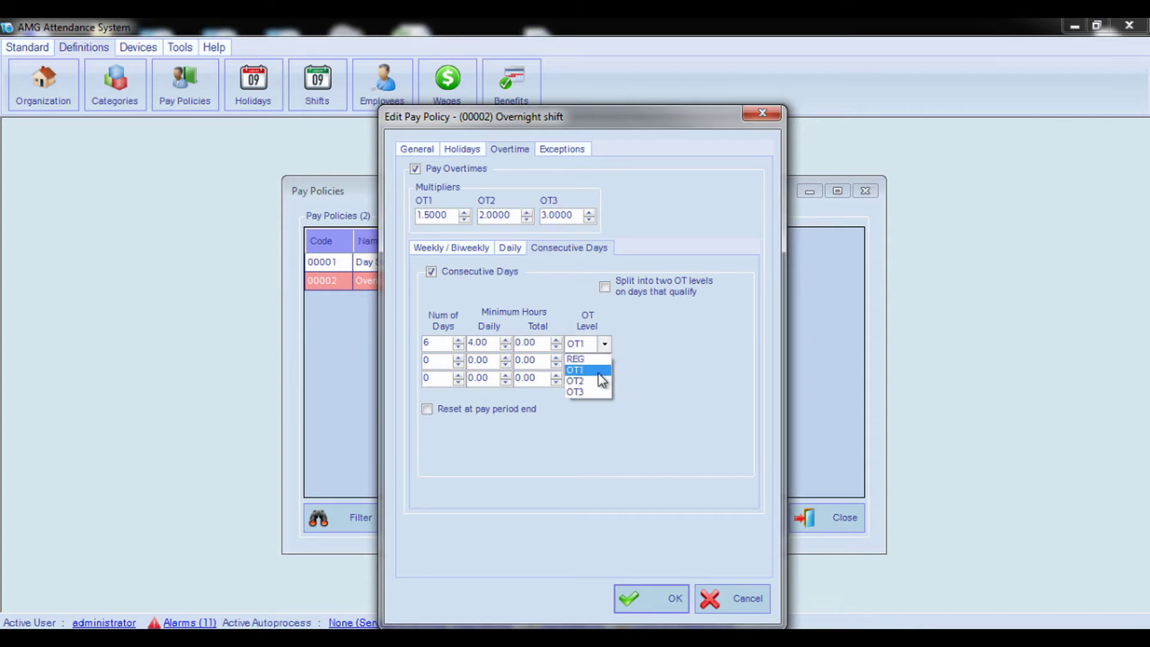
Set the first consecutive-days rule to 6 days, 6 daily and 45 total minimum hours at OT1
click(650, 373)
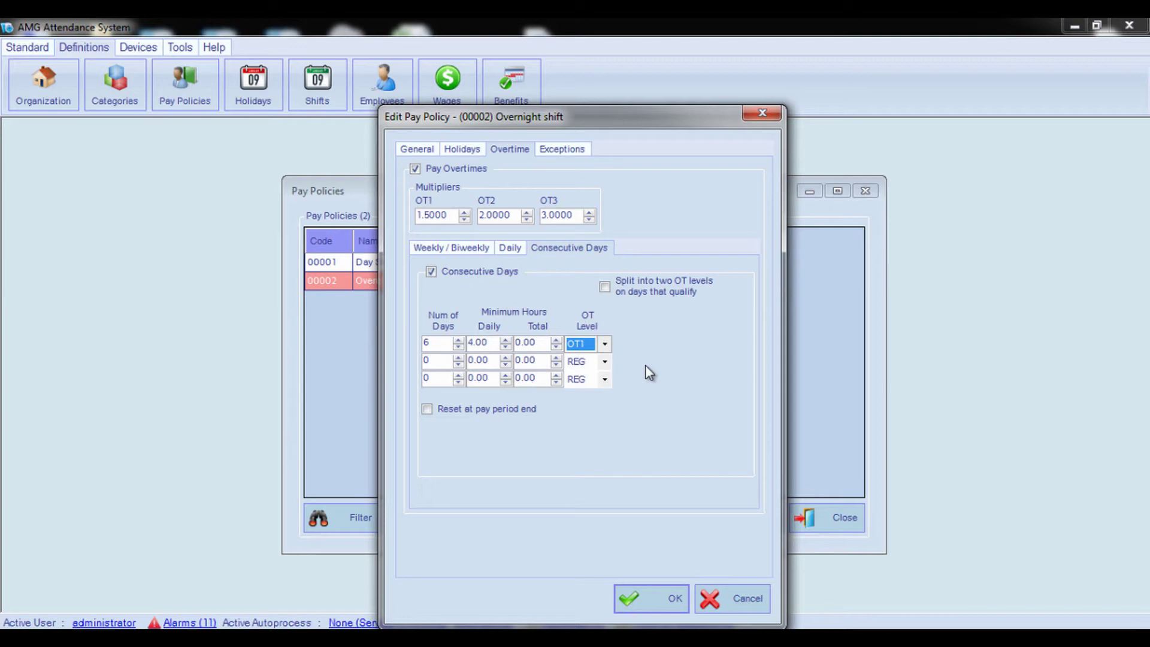
double_click(426, 342)
text(6)
double_click(471, 341)
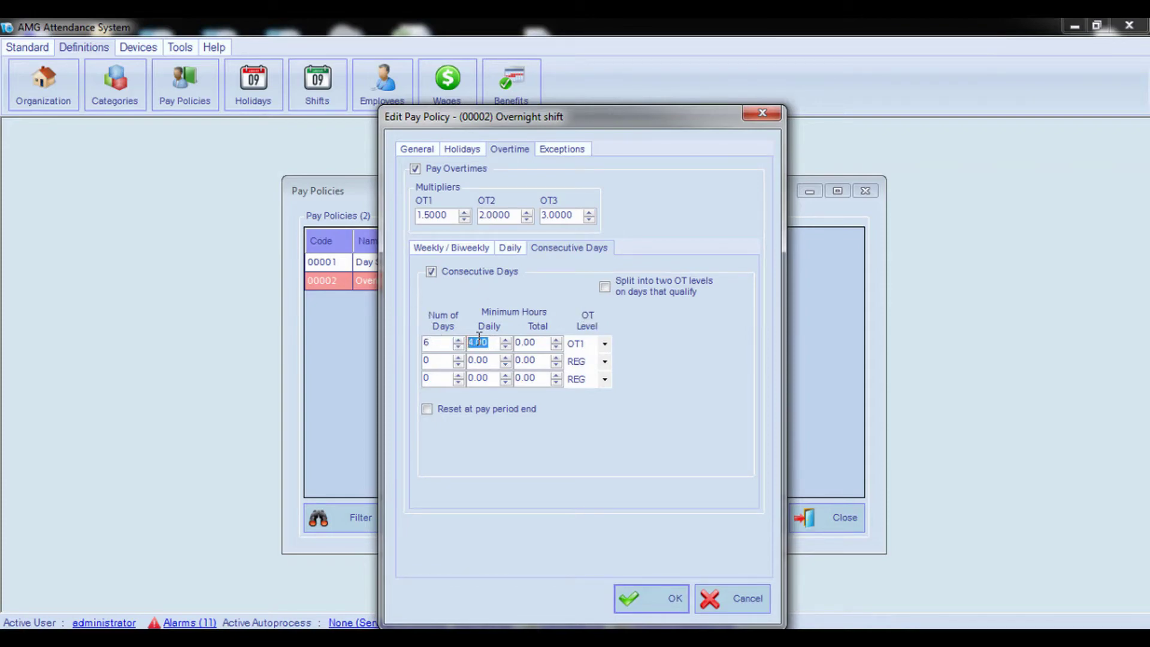
text(6)
double_click(530, 343)
text(45)
click(609, 341)
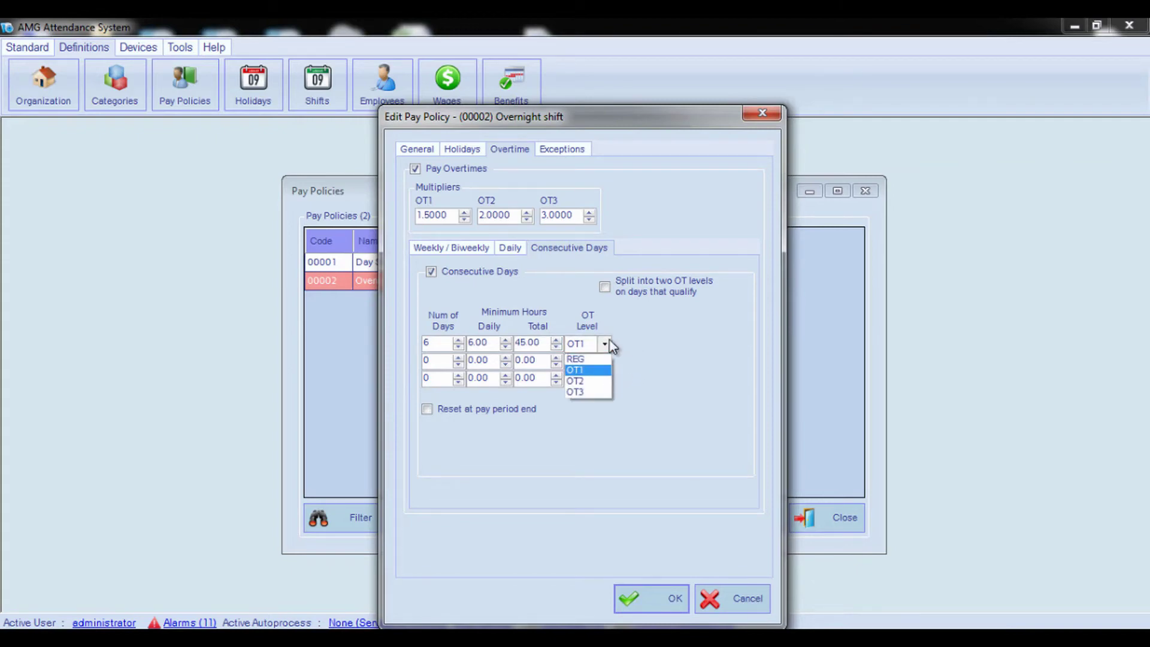
click(592, 372)
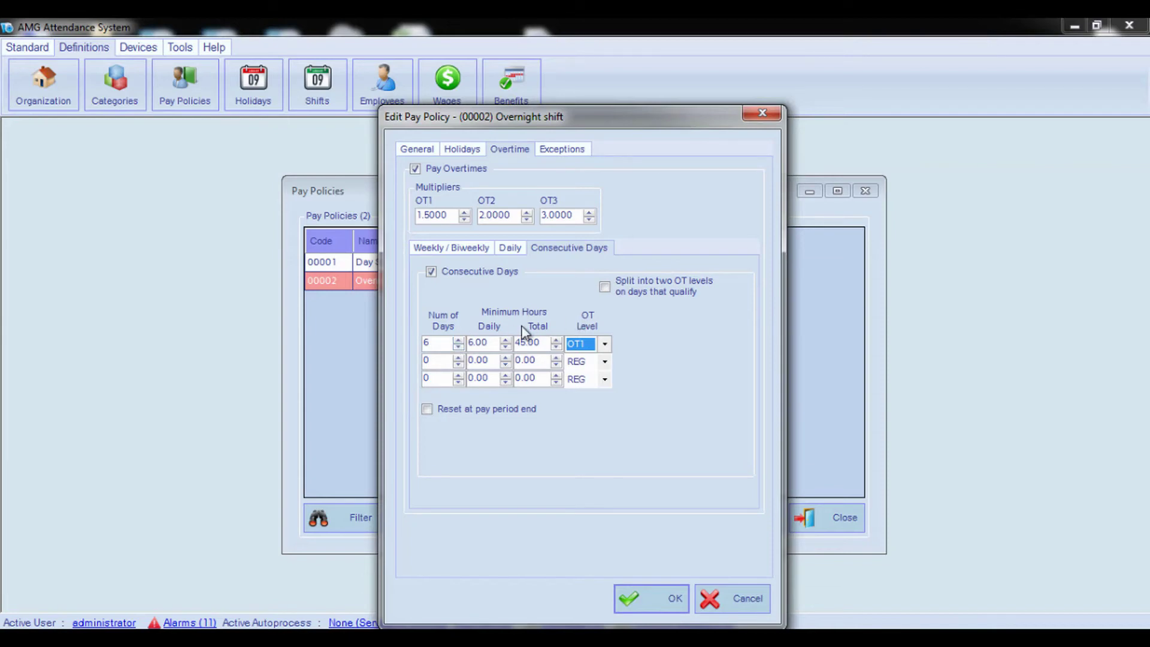
Confirm OT1 for the first rule and enable splitting qualifying days into two overtime levels
click(488, 346)
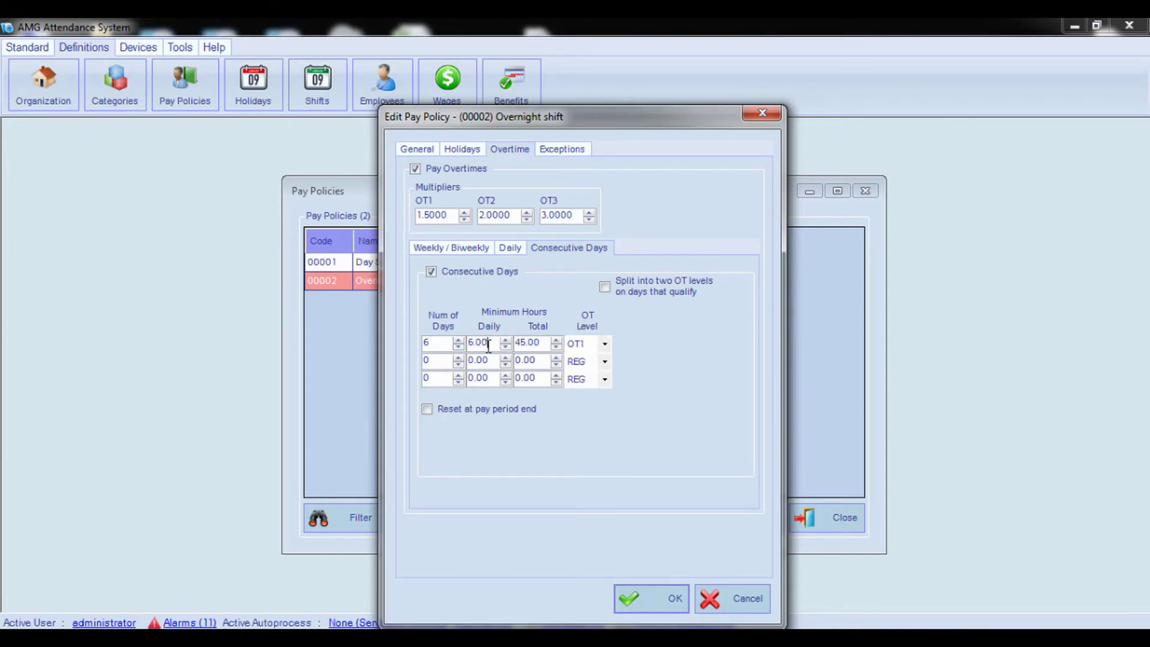
click(531, 342)
click(574, 347)
click(588, 355)
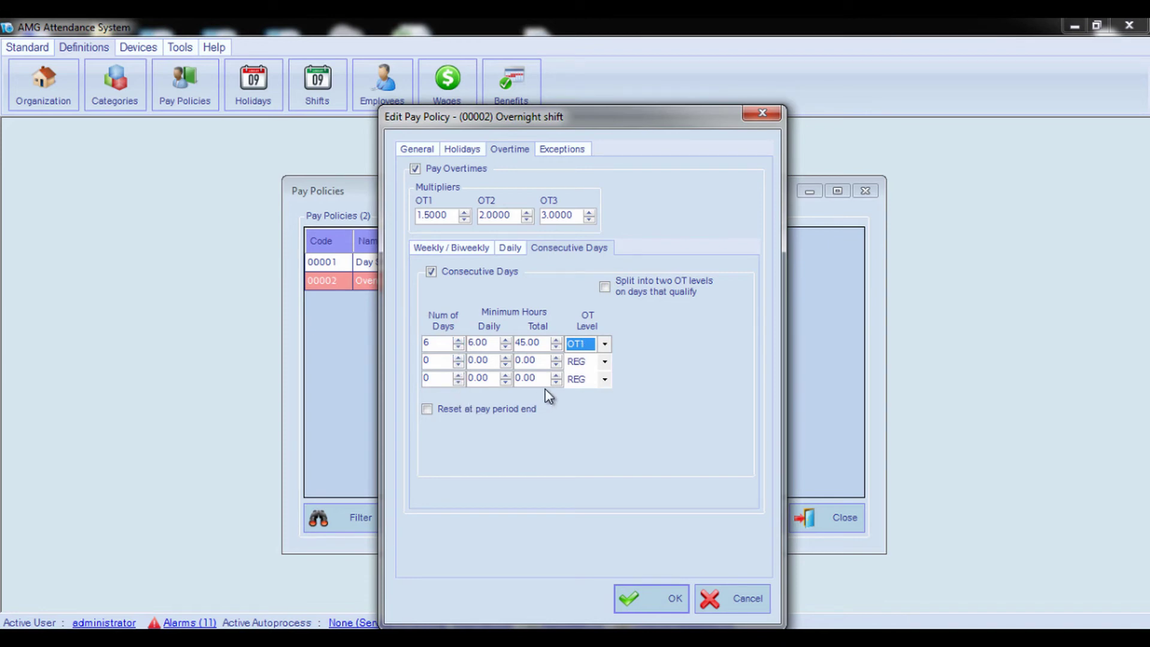
click(604, 287)
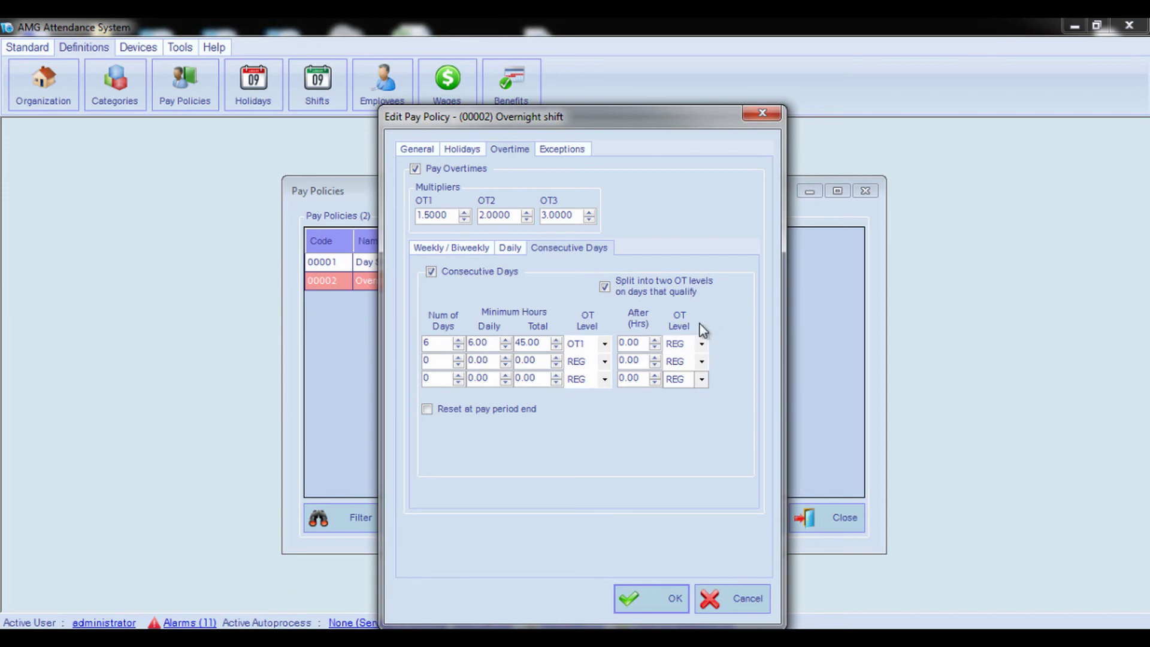
Make the first consecutive-days rule move to OT2 after 3 hours
double_click(631, 342)
key(BackSpace)
text(3)
click(701, 344)
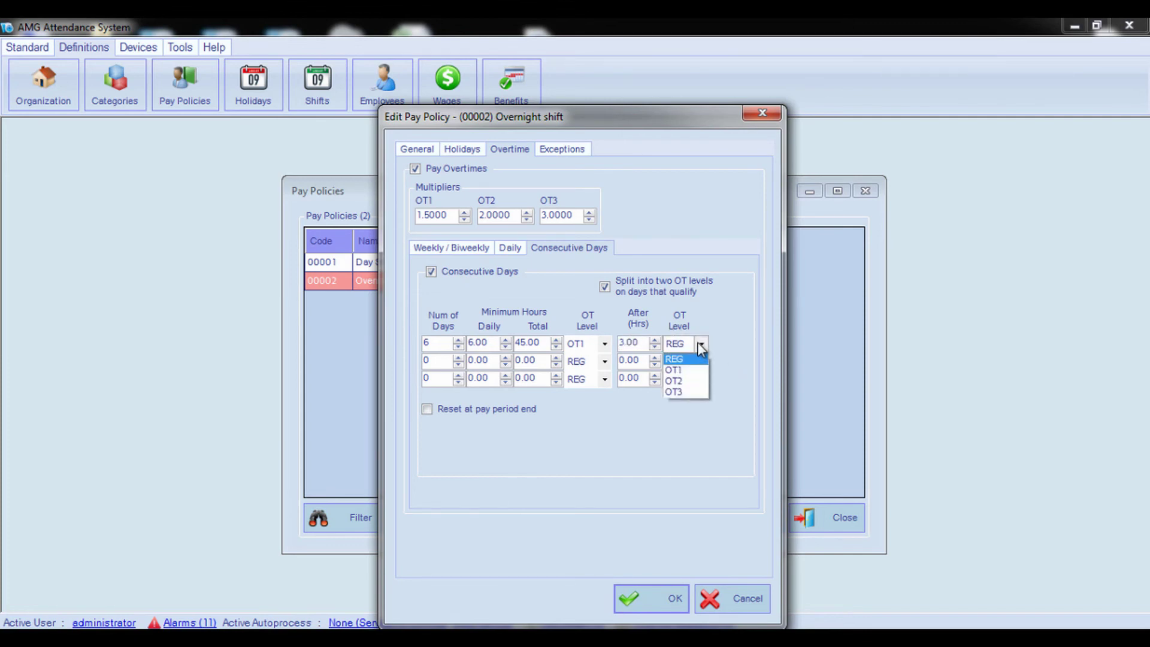
click(684, 387)
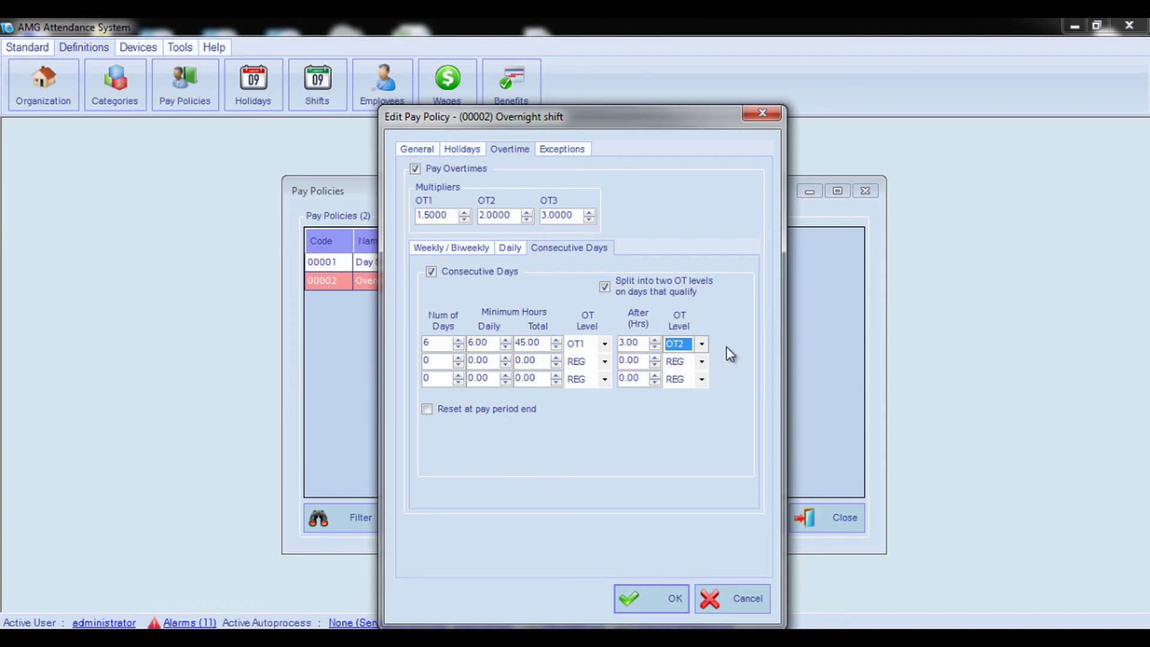
Reset consecutive days at pay period end and save the Overnight shift pay policy
click(428, 410)
click(659, 598)
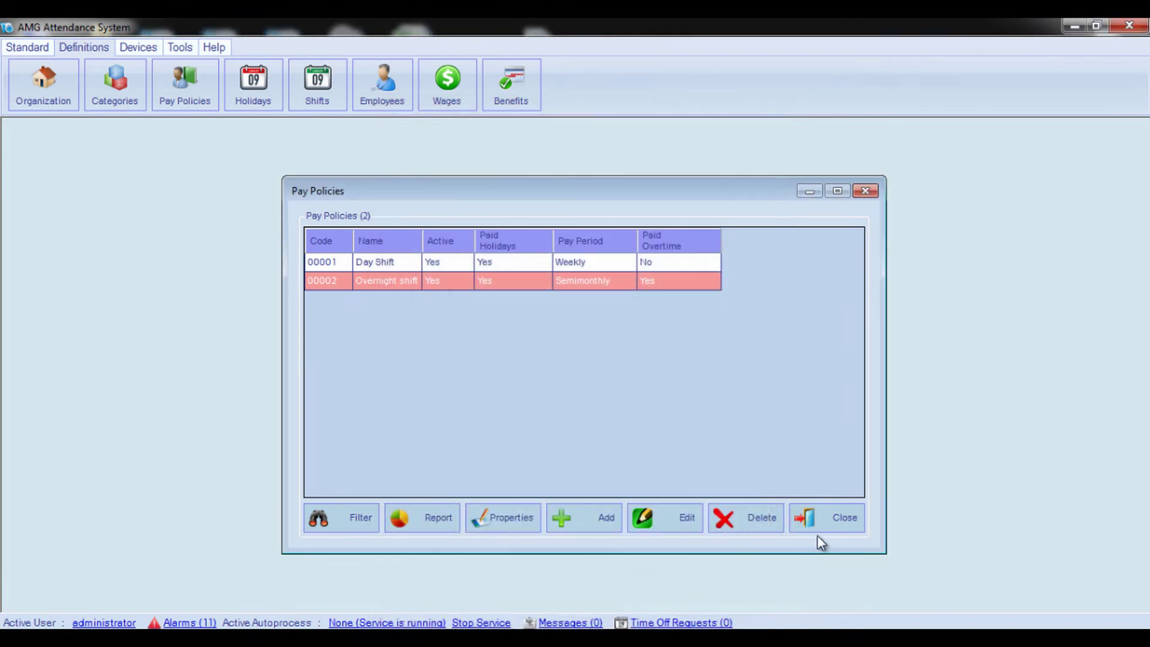